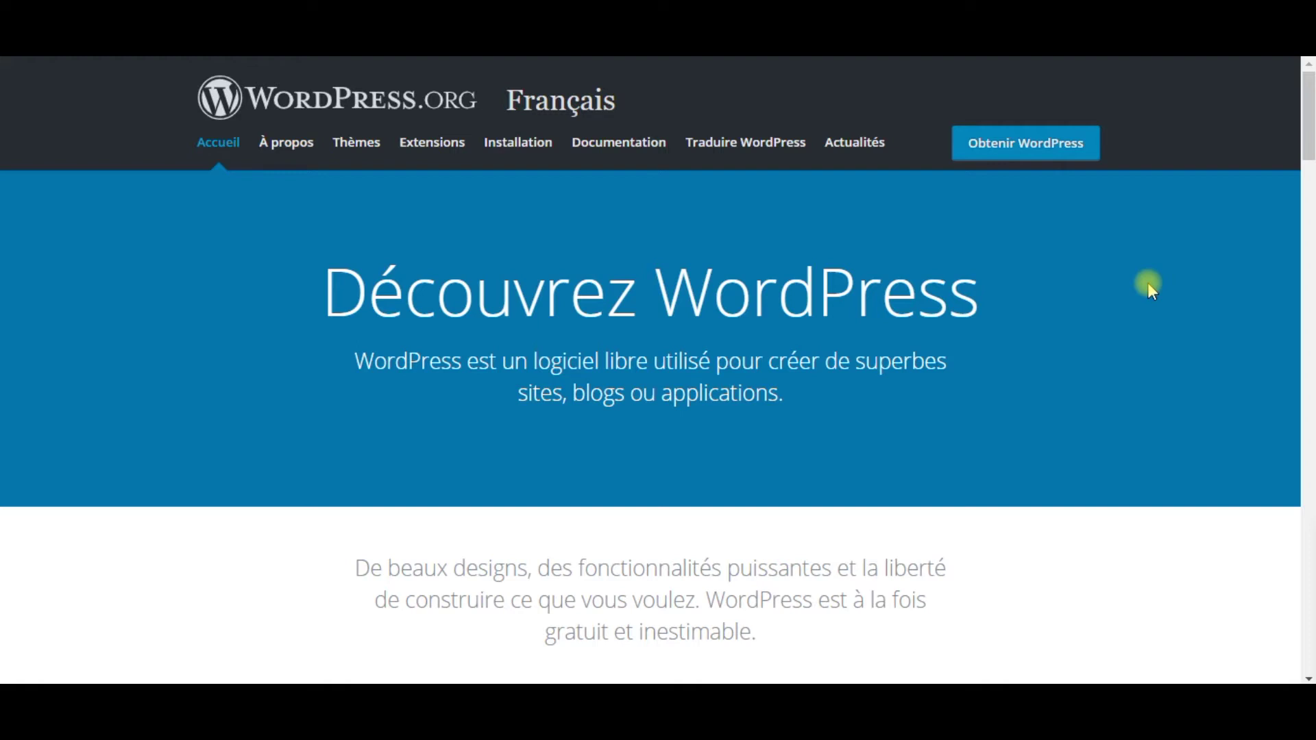
Step: Open the Obtenir WordPress page on fr.wordpress.org and go down to the download options, briefly viewing the Extensions page
left_click(1025, 143)
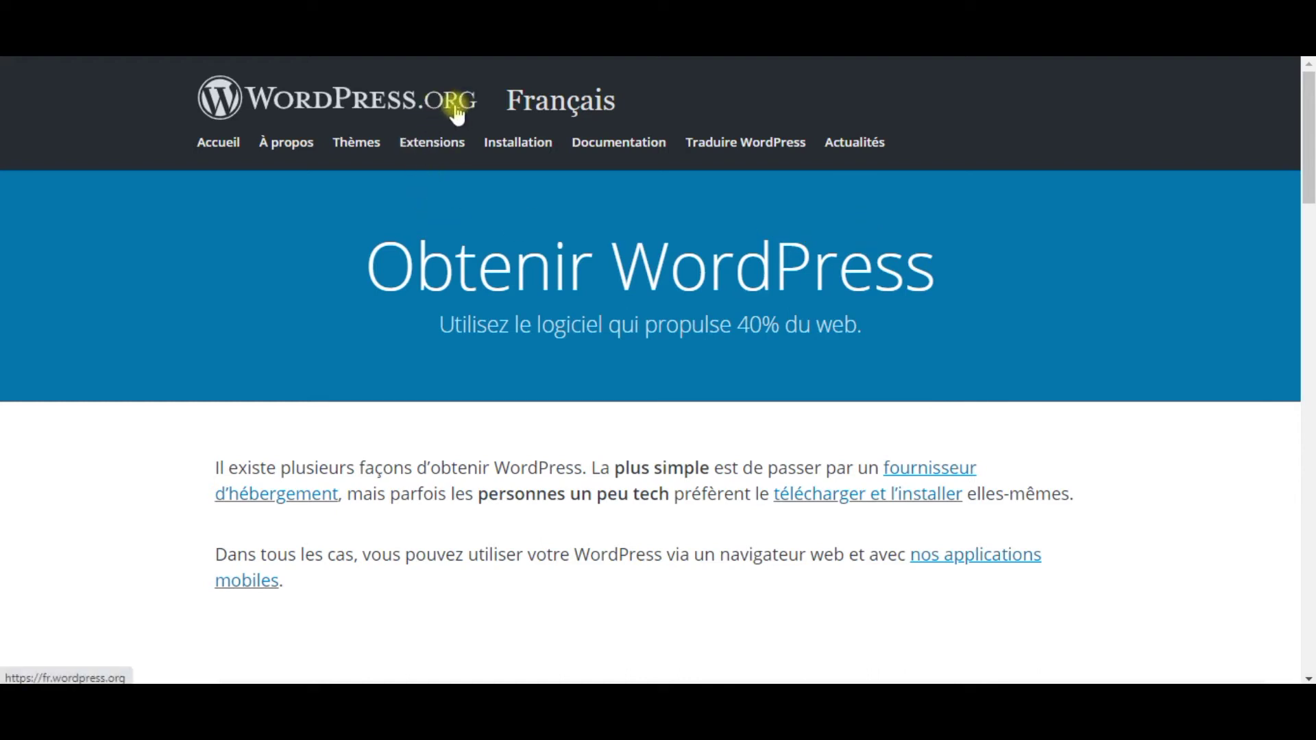
left_click(428, 150)
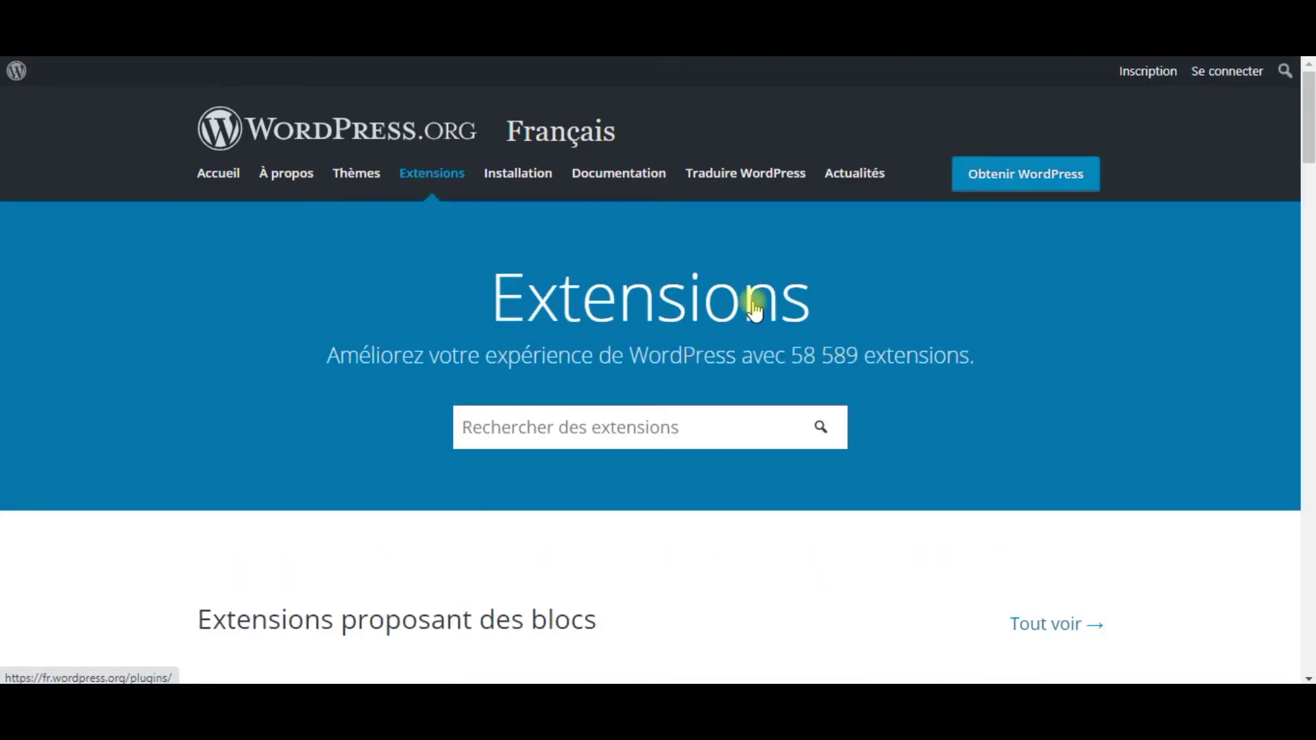
left_click(1032, 180)
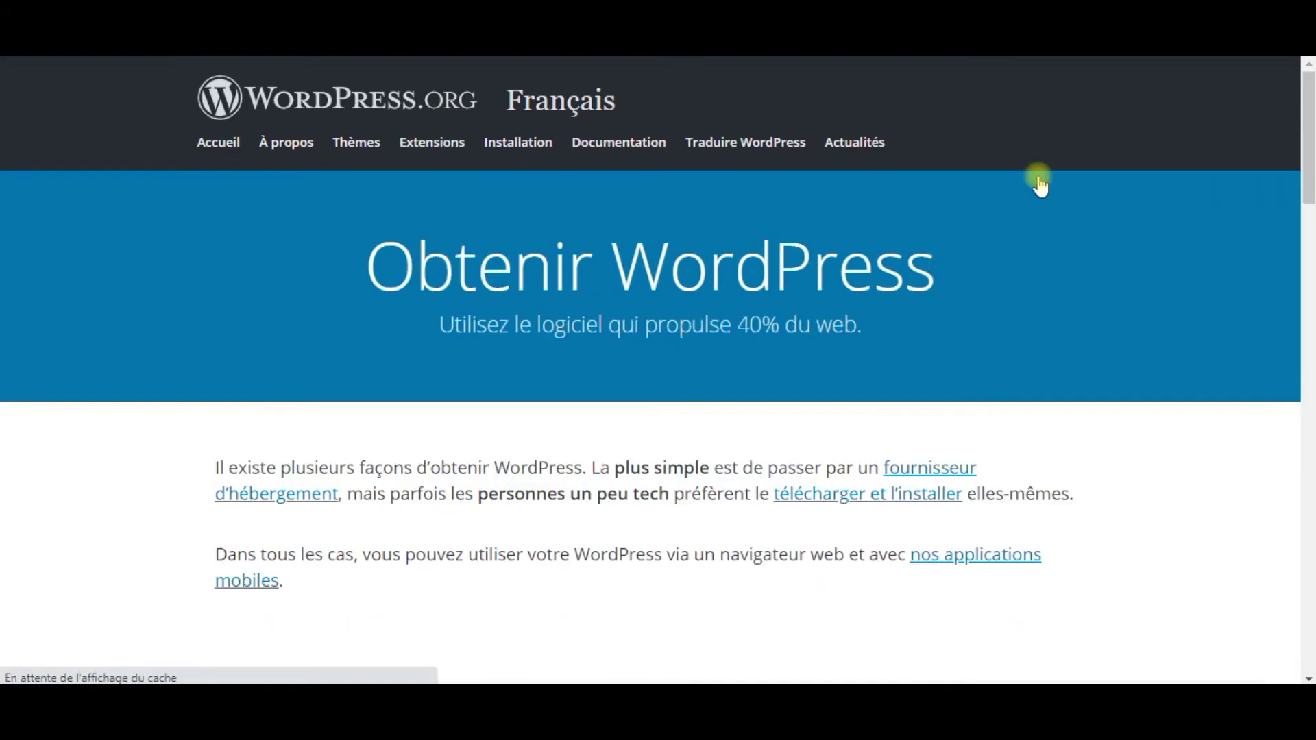
scroll(702, 388, "down", 7)
scroll(702, 388, "down", 10)
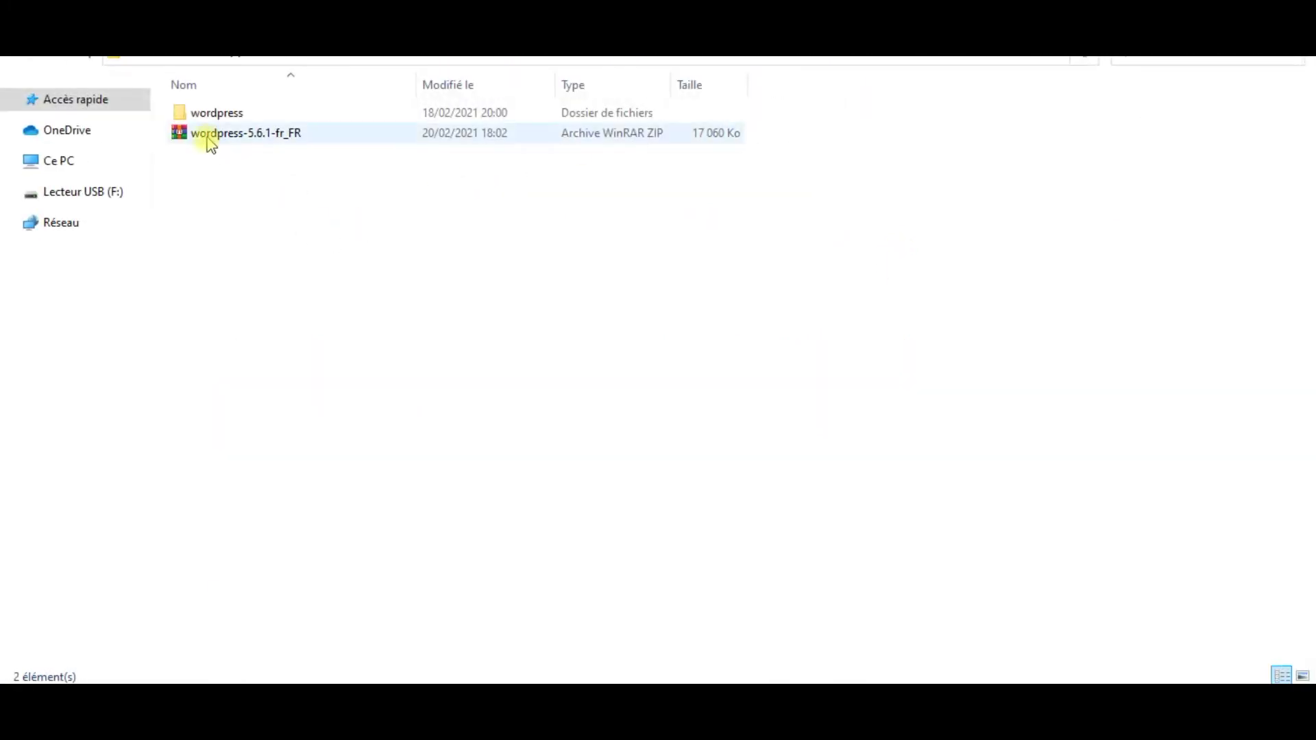
Step: Upload all files and folders inside the extracted wordpress folder to the remote site in FileZilla, then return to the browser
double_click(258, 118)
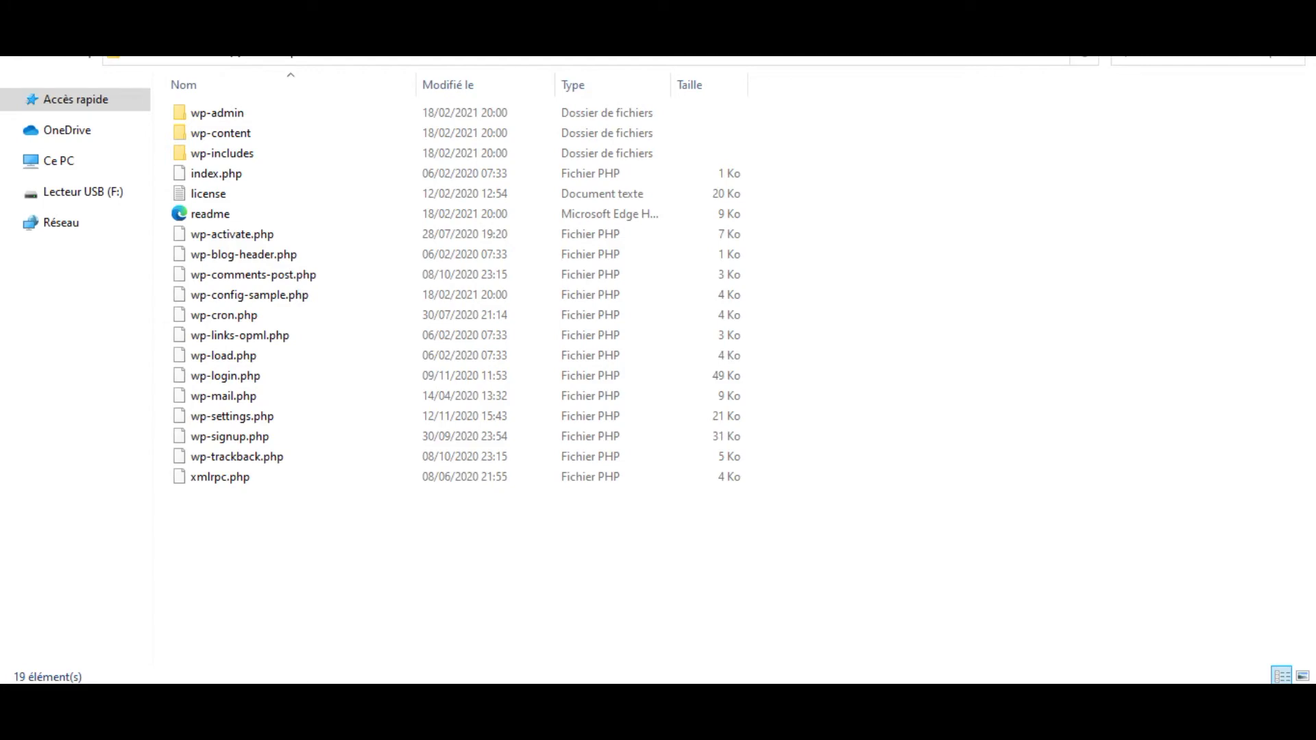
key("alt+Tab")
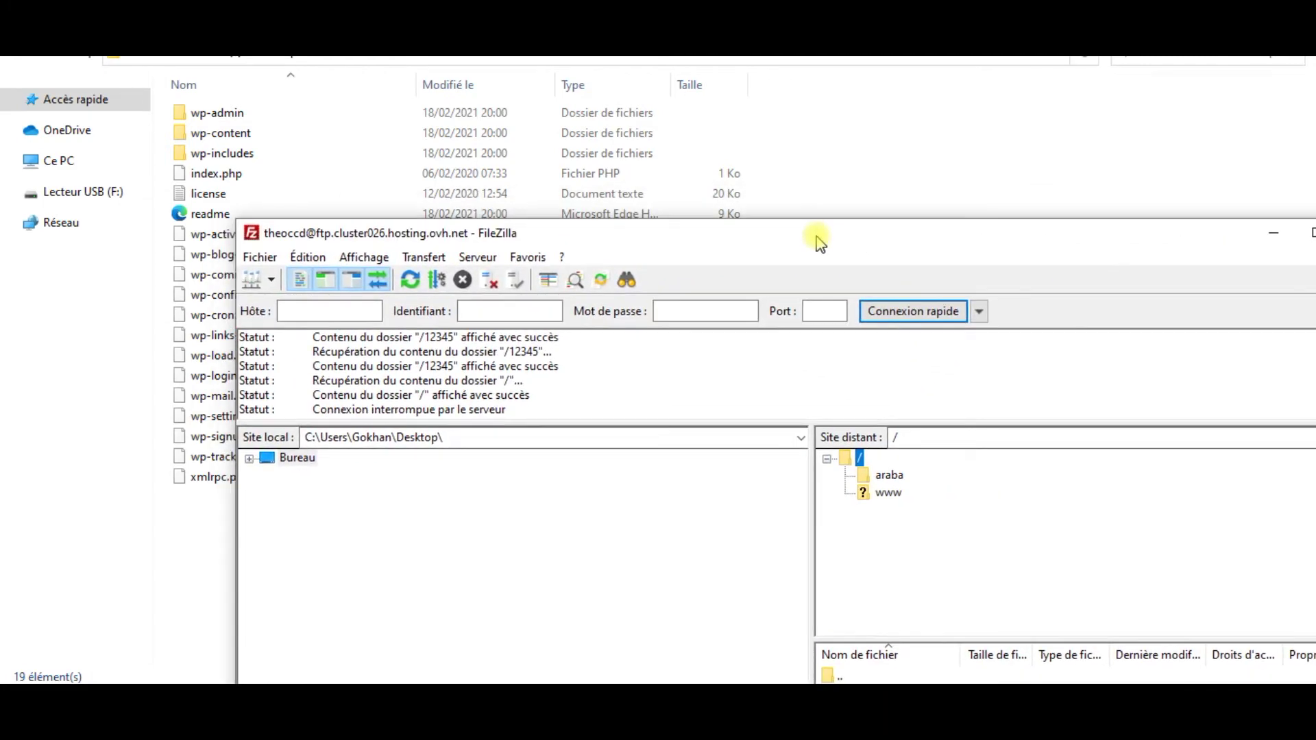
left_click(220, 507)
key("ctrl+a")
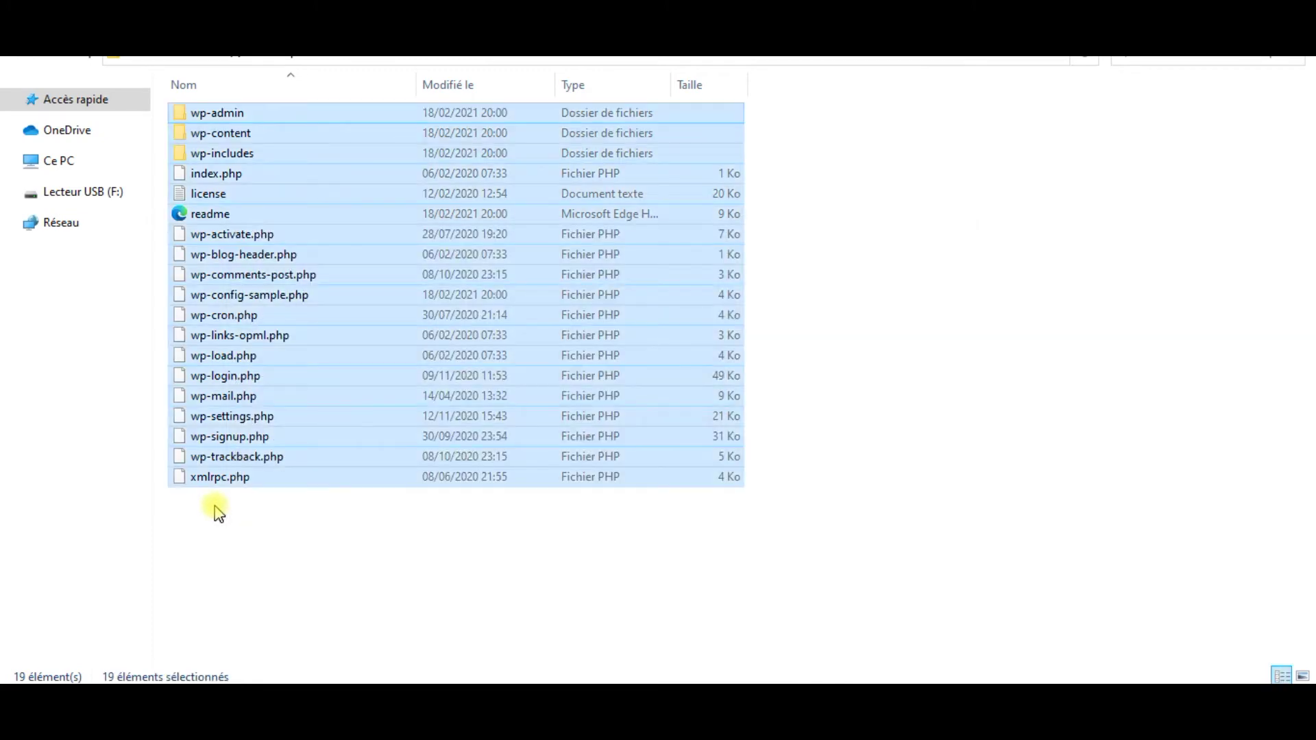
key("alt+Tab")
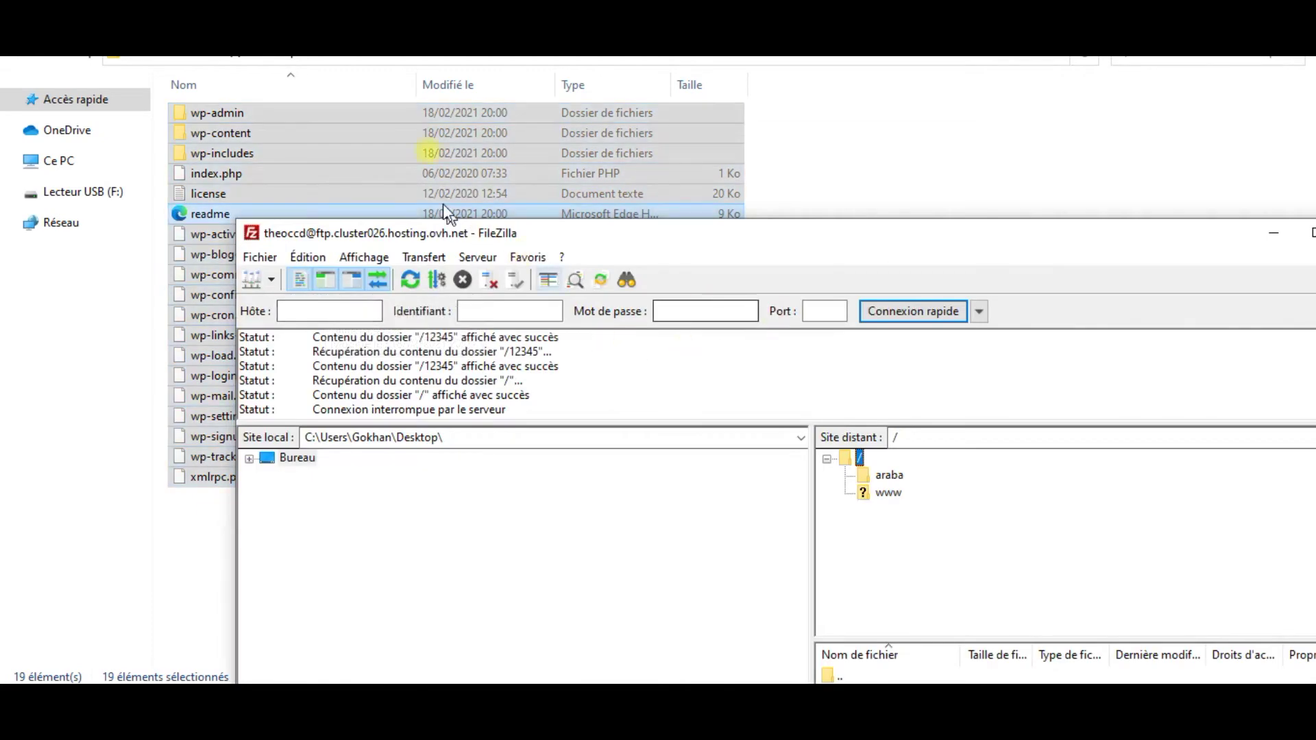
left_click_drag(296, 112, 906, 484)
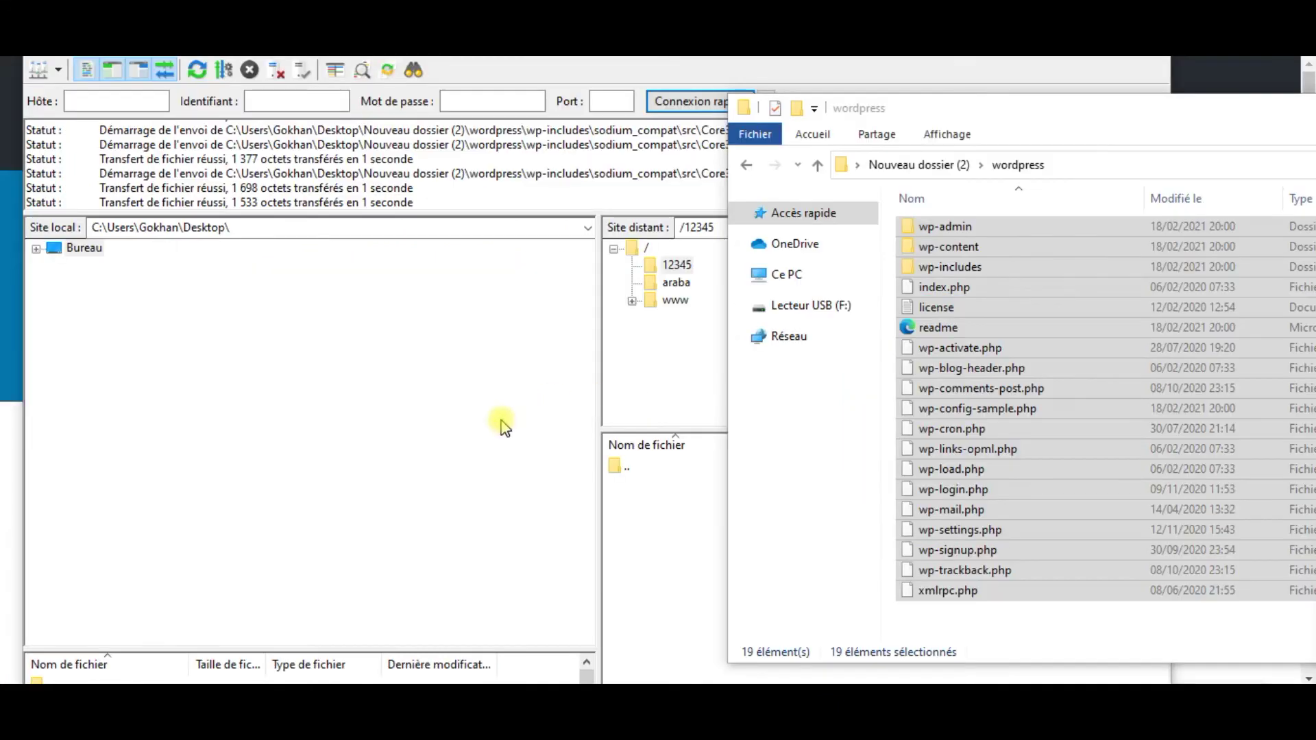
left_click_drag(1104, 112, 675, 153)
left_click(1090, 148)
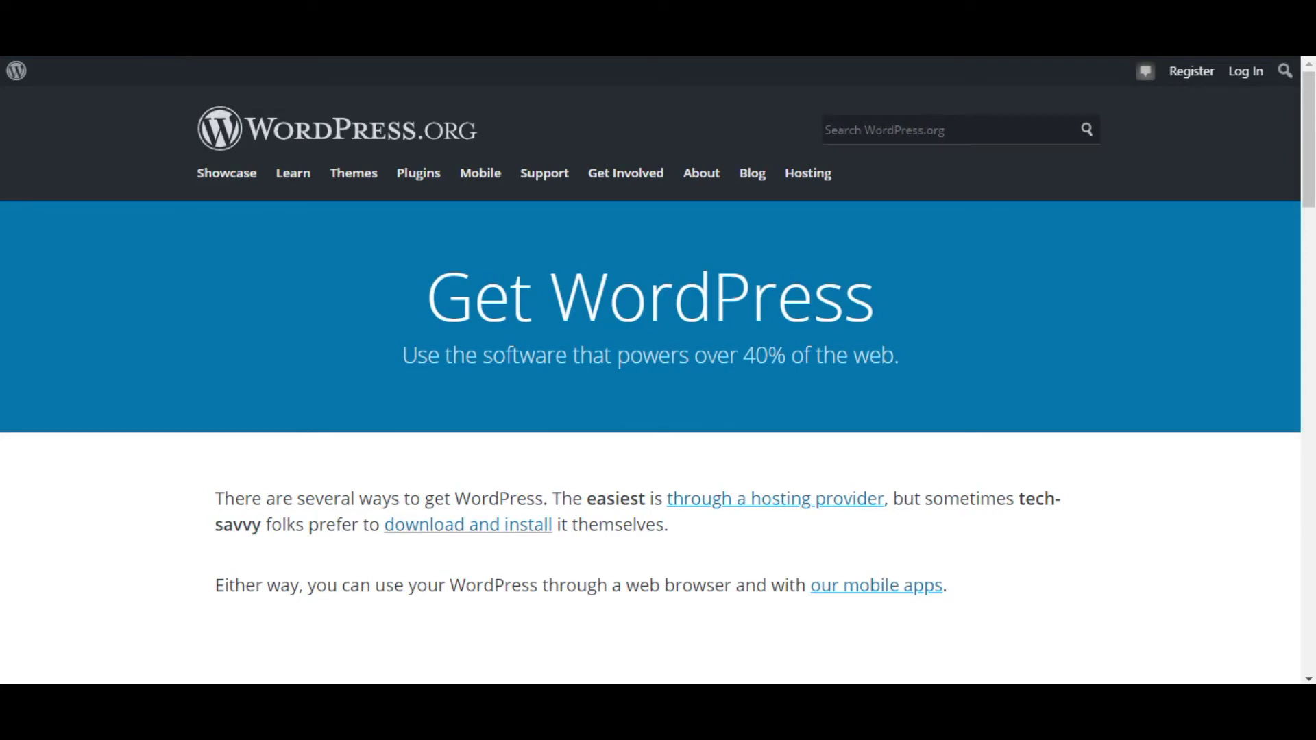
type("www.")
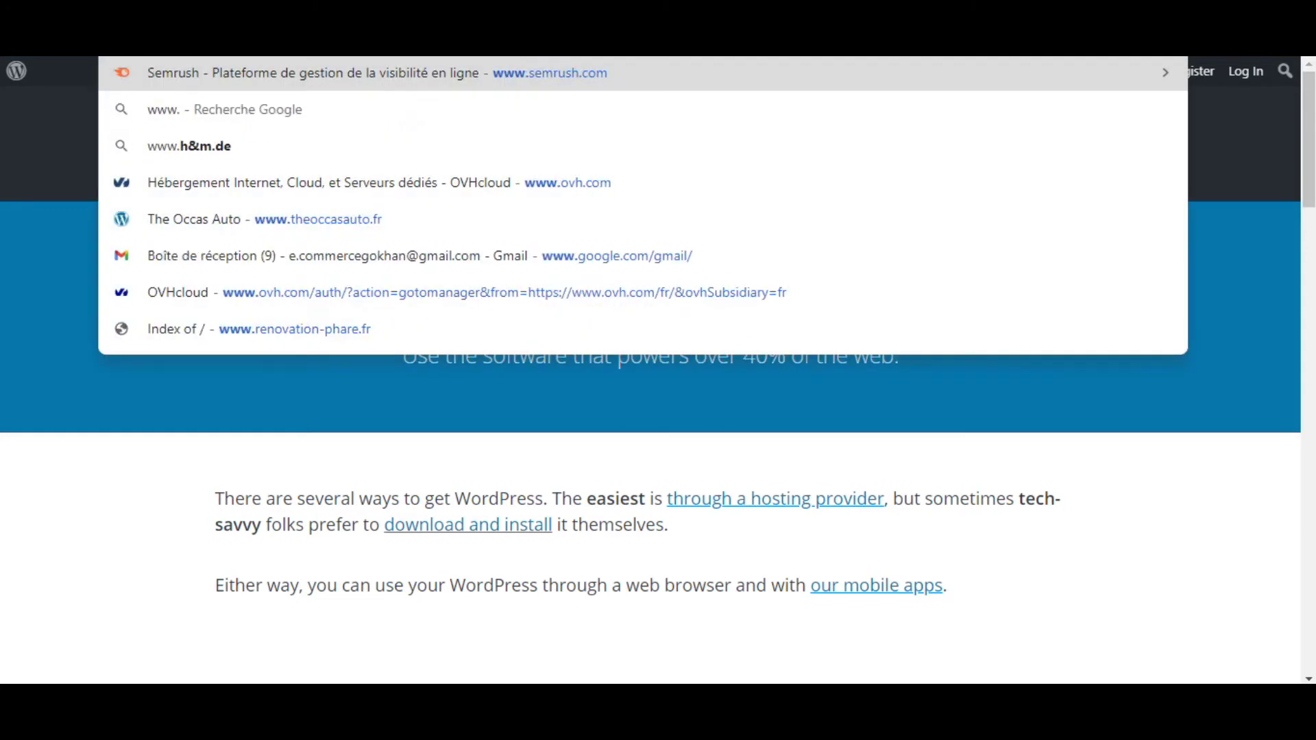
type("renovation")
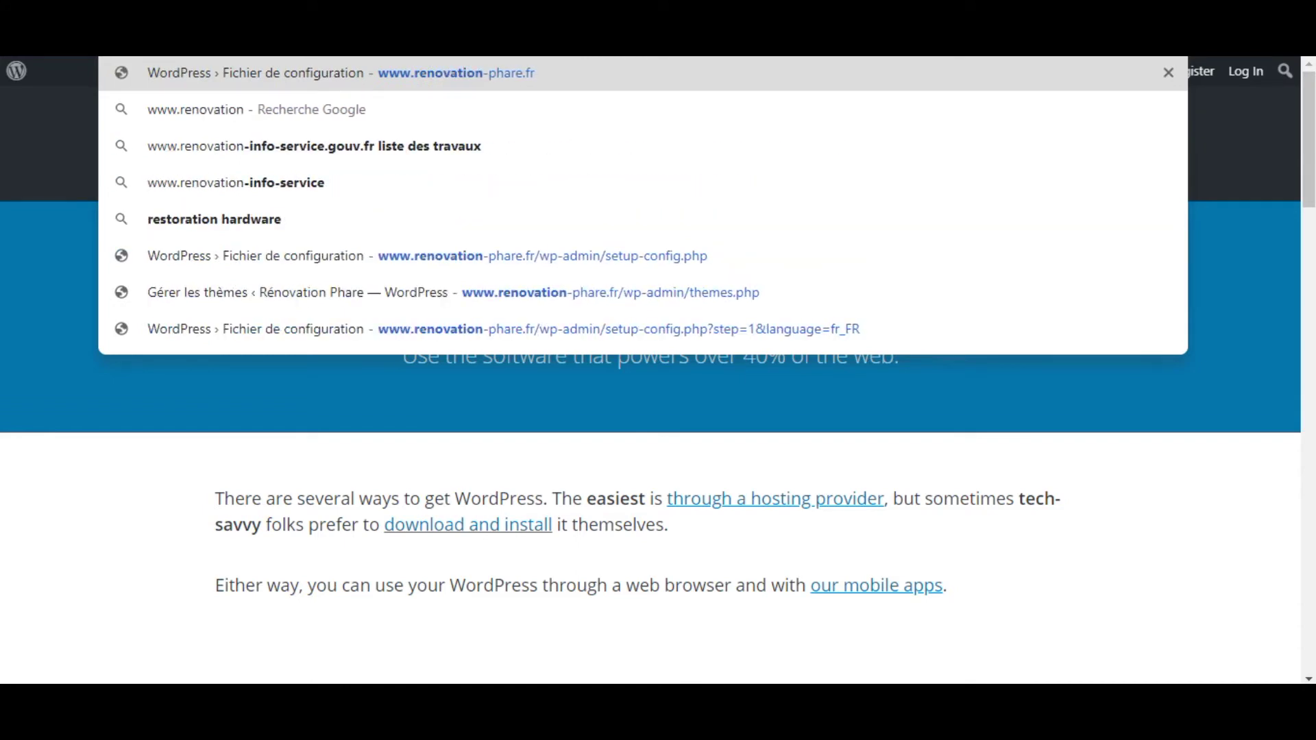
left_click(532, 71)
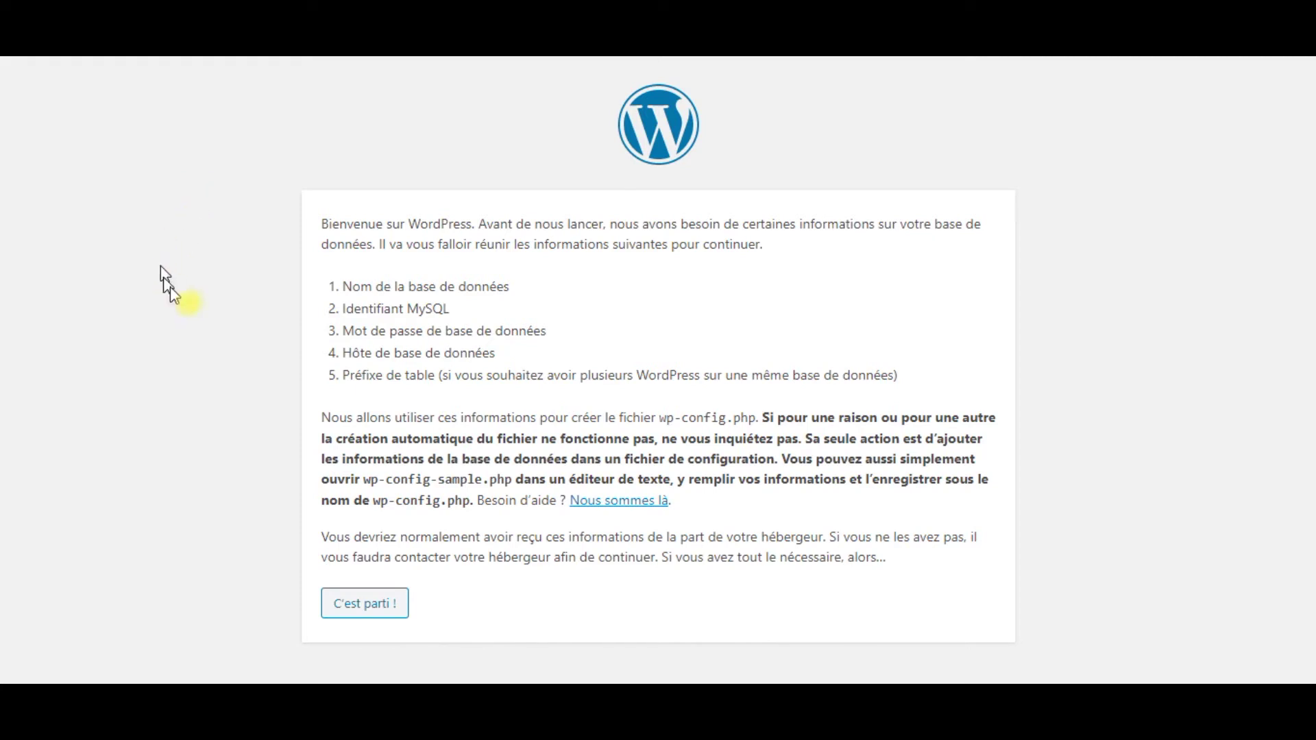
left_click(389, 621)
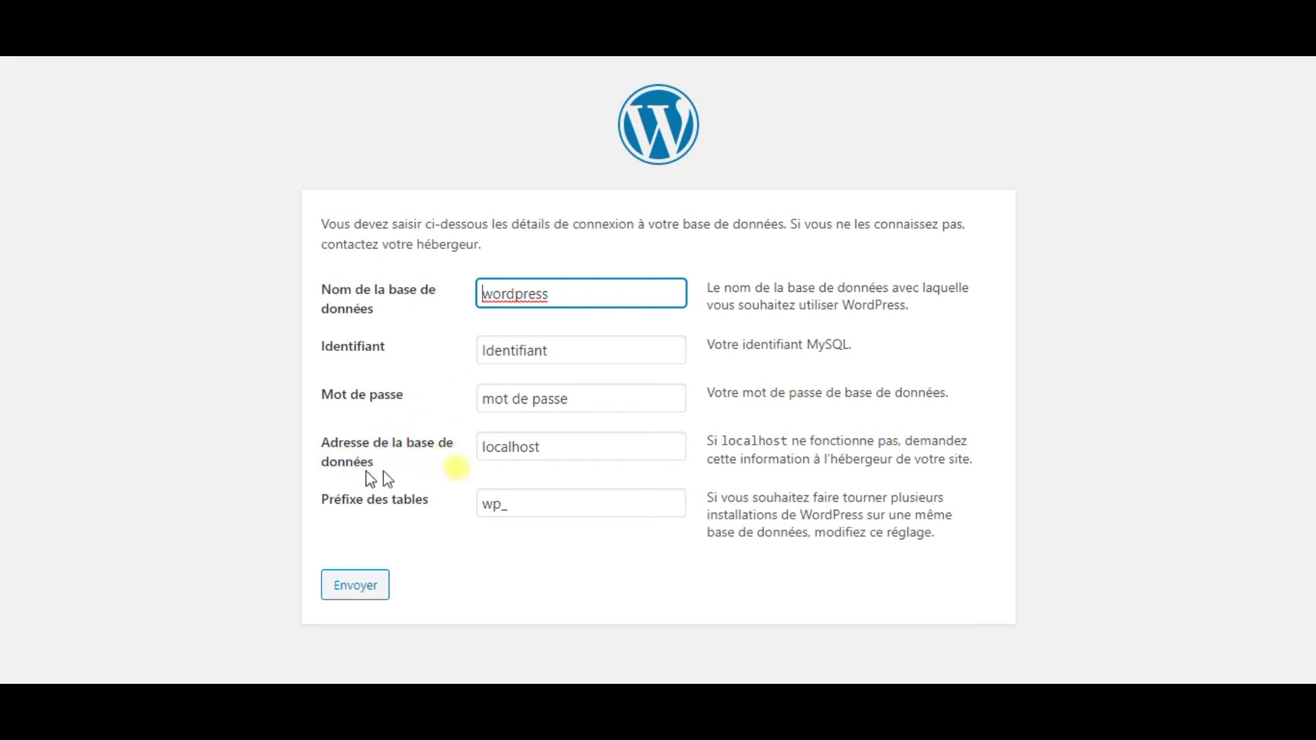
Step: Set the database address to serveur and submit the database details with the table prefix wp_
left_click(348, 449)
type("serveur")
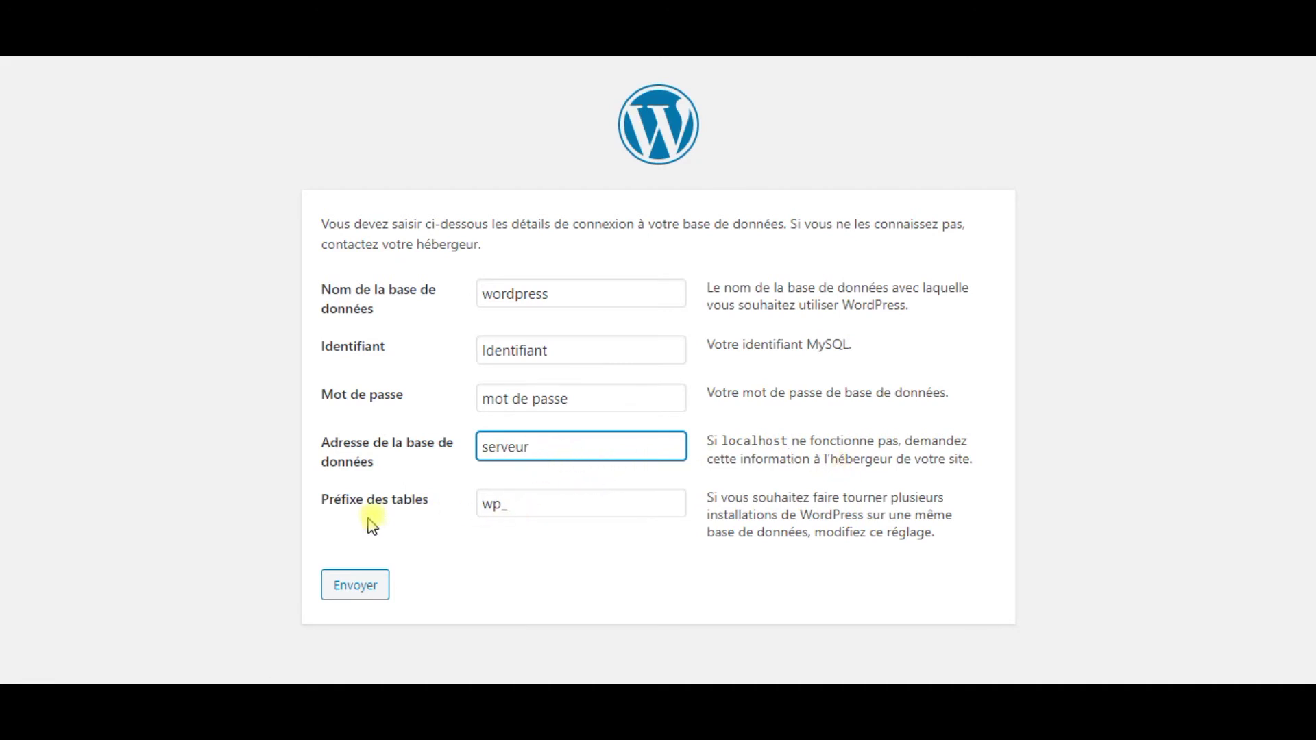
left_click(500, 509)
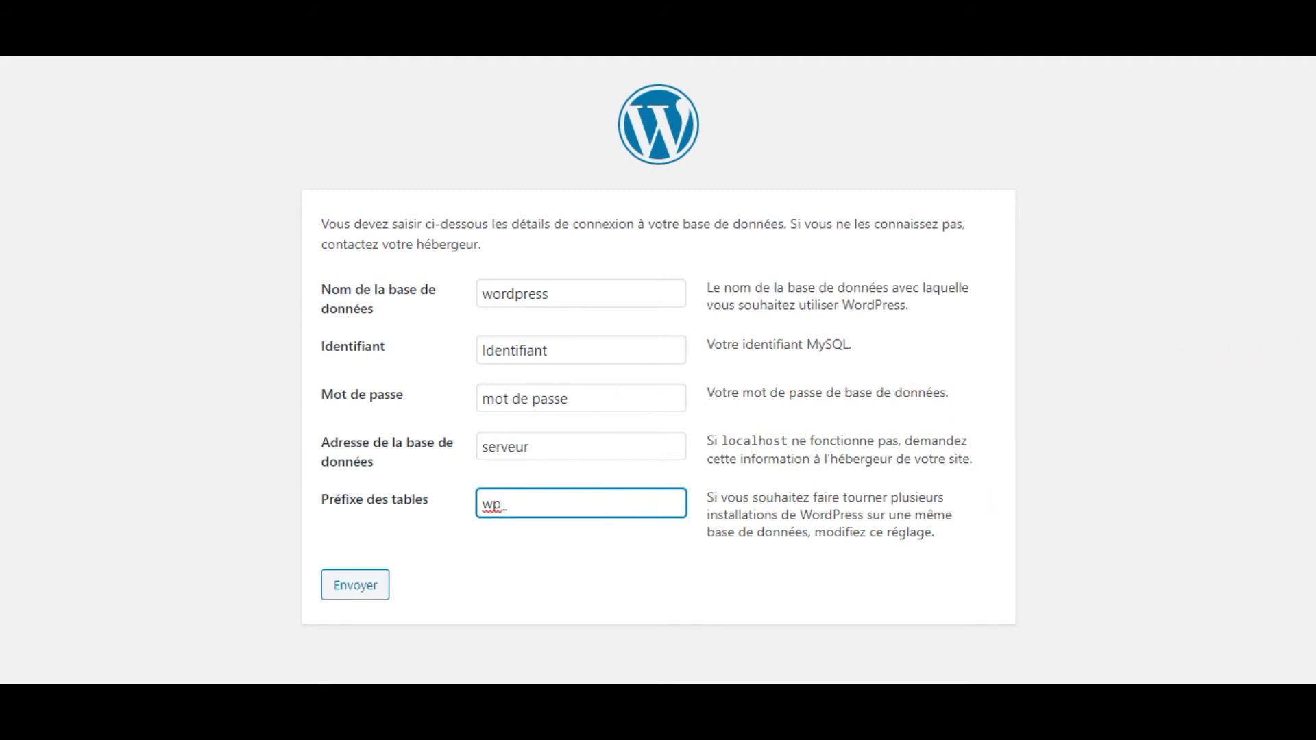
key("Return")
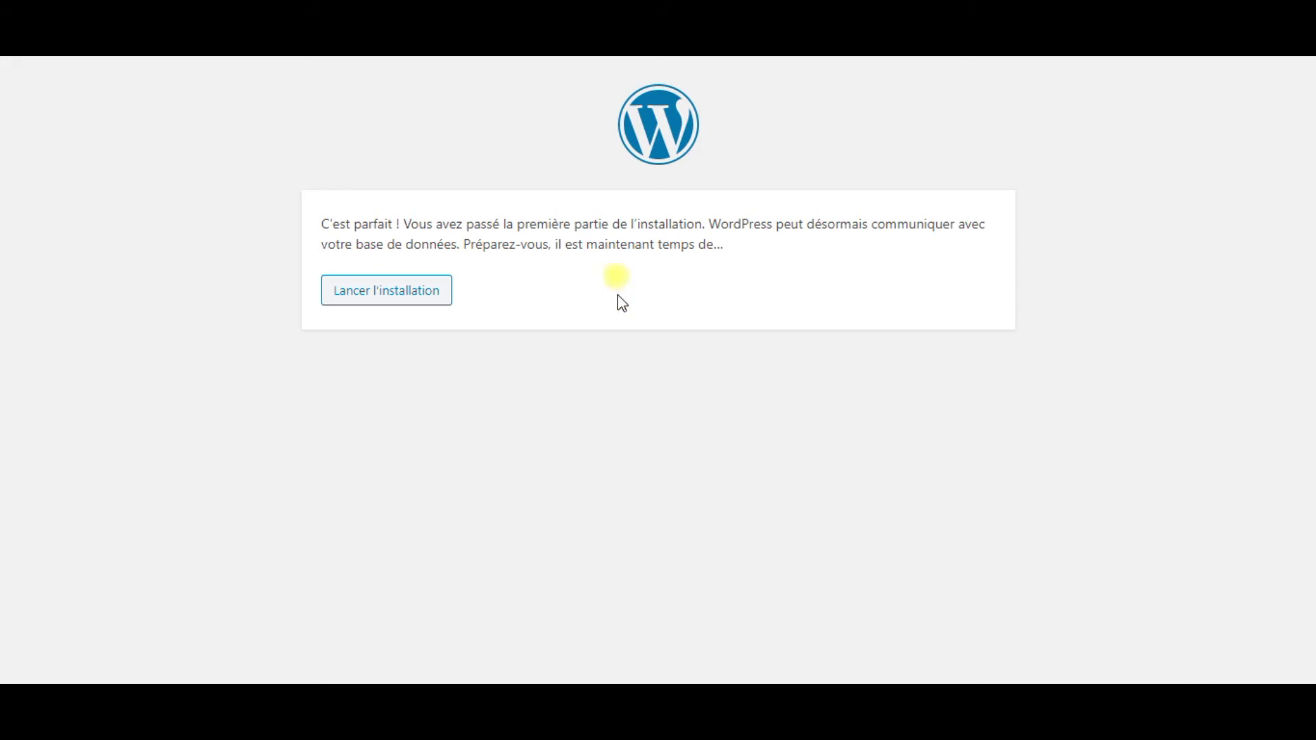
Step: Launch the WordPress installation and give the site the title Rénovation Phare
left_click(401, 291)
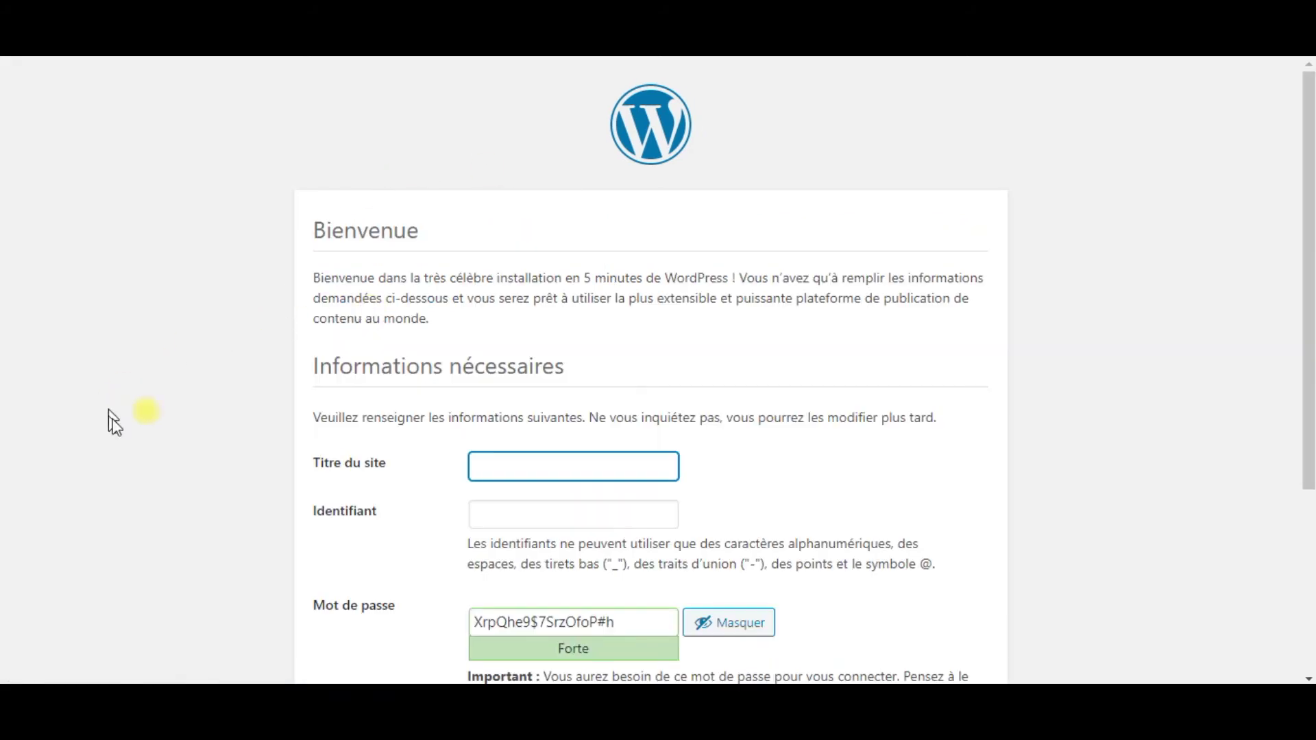
scroll(309, 455, "down", 1)
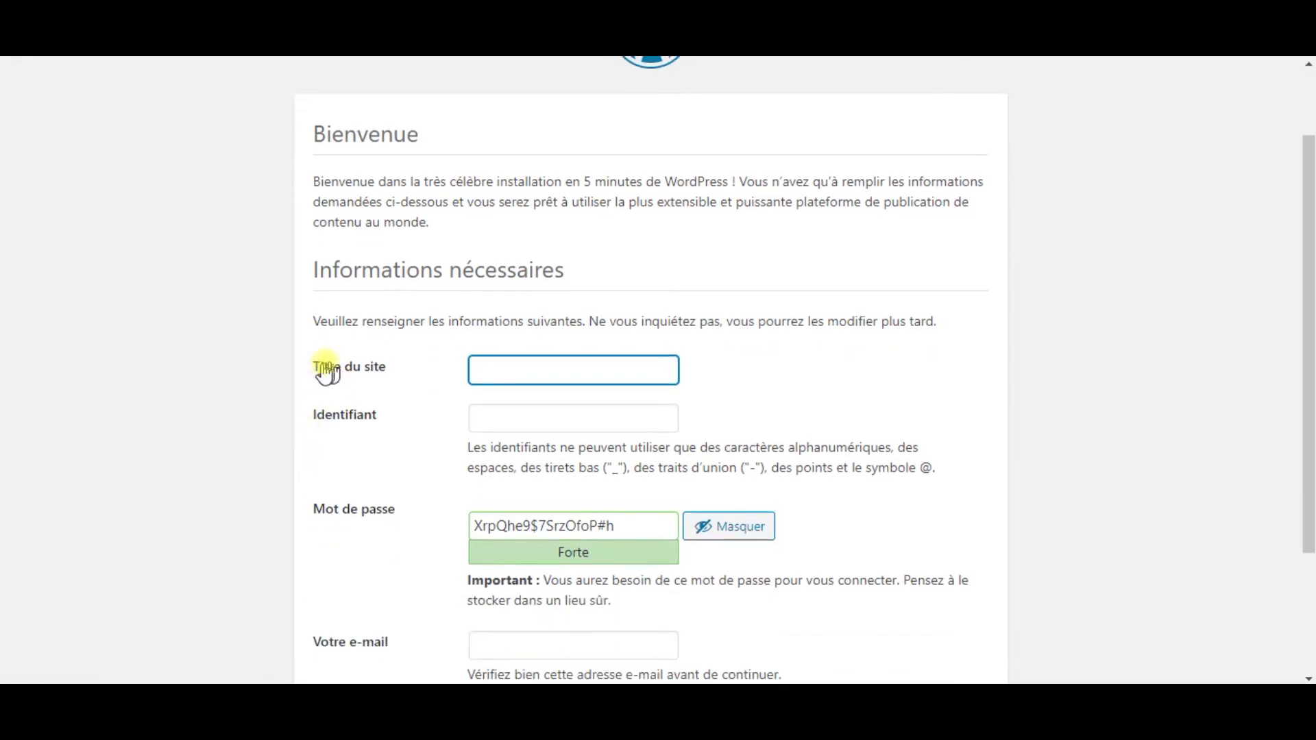
type("Rénovation Phare")
left_click(523, 415)
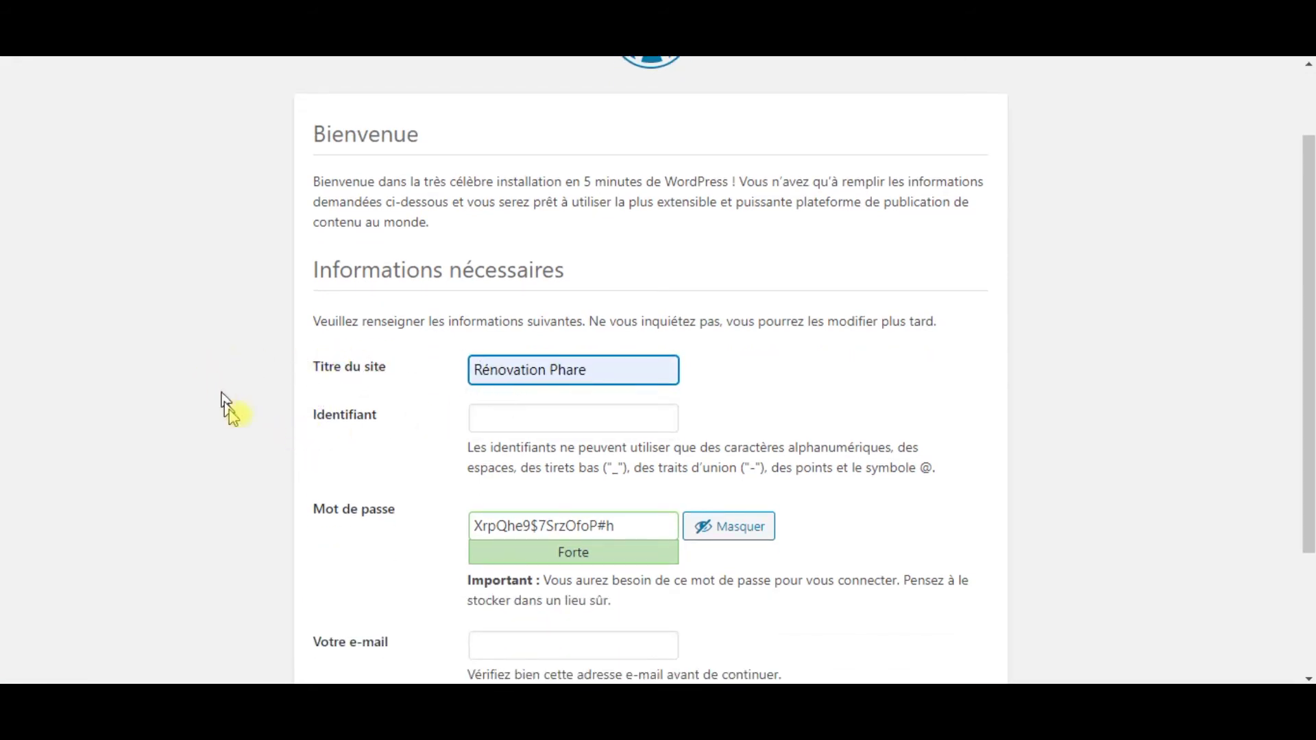
scroll(275, 384, "down", 1)
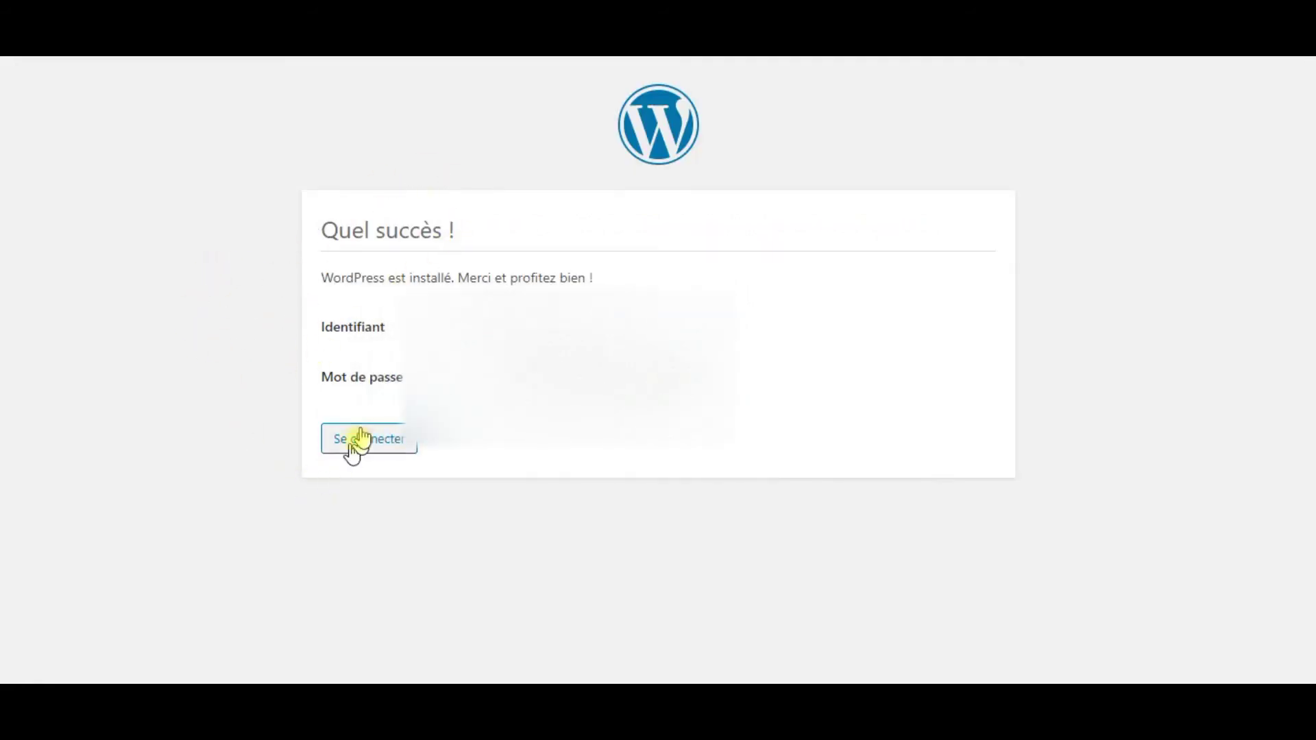
Step: Log in to the new site's administration with the account's username and password
left_click(396, 451)
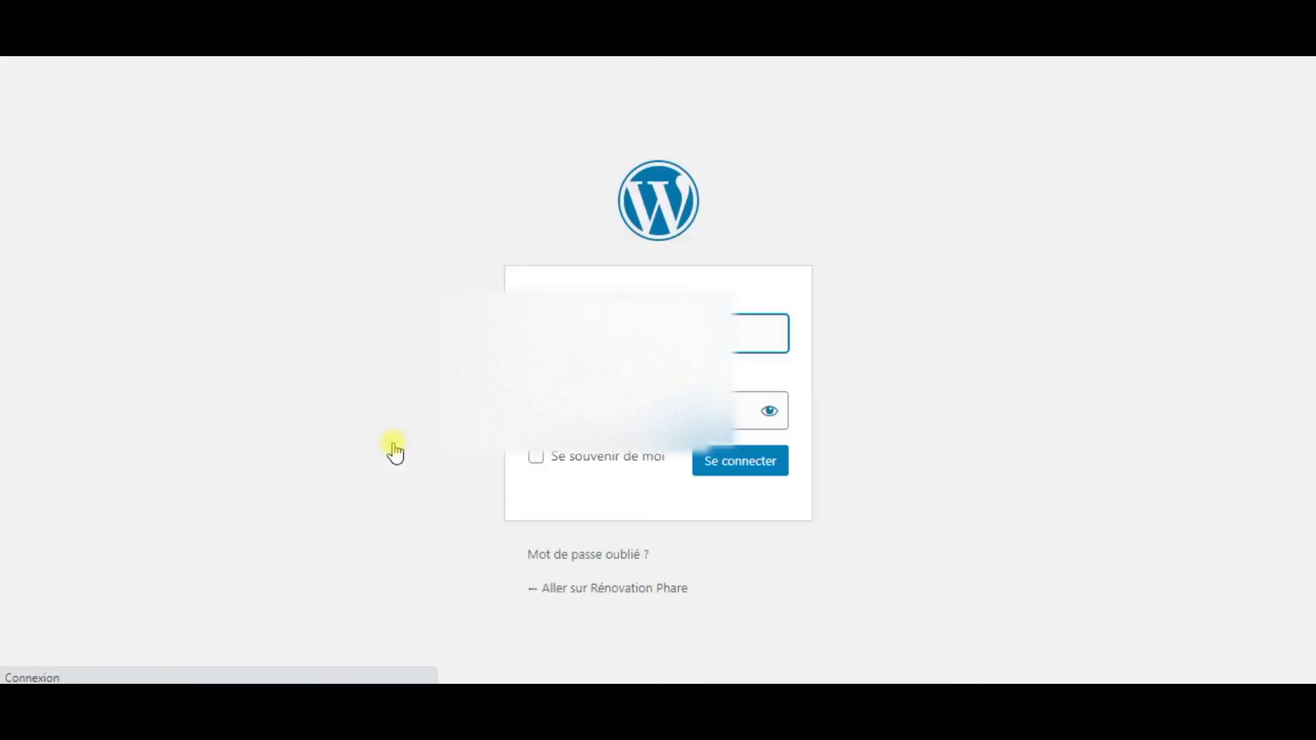
key("Tab")
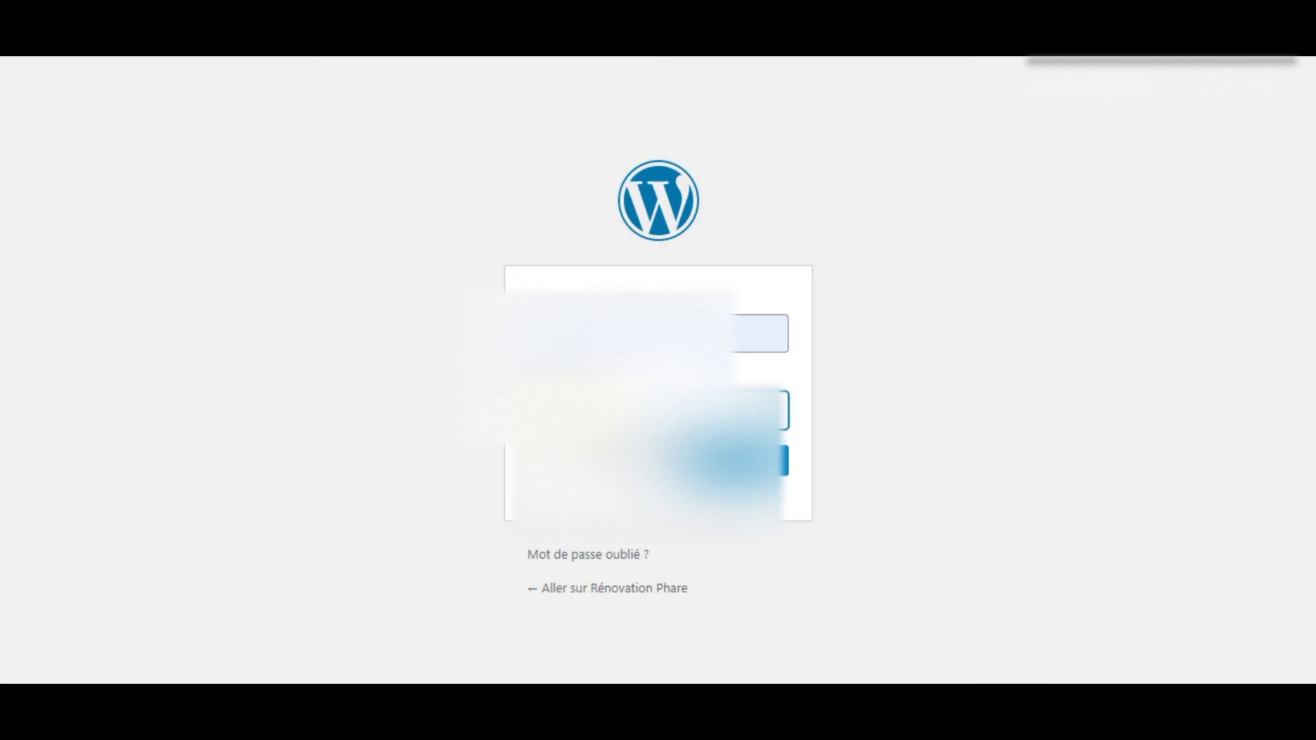
key("Tab")
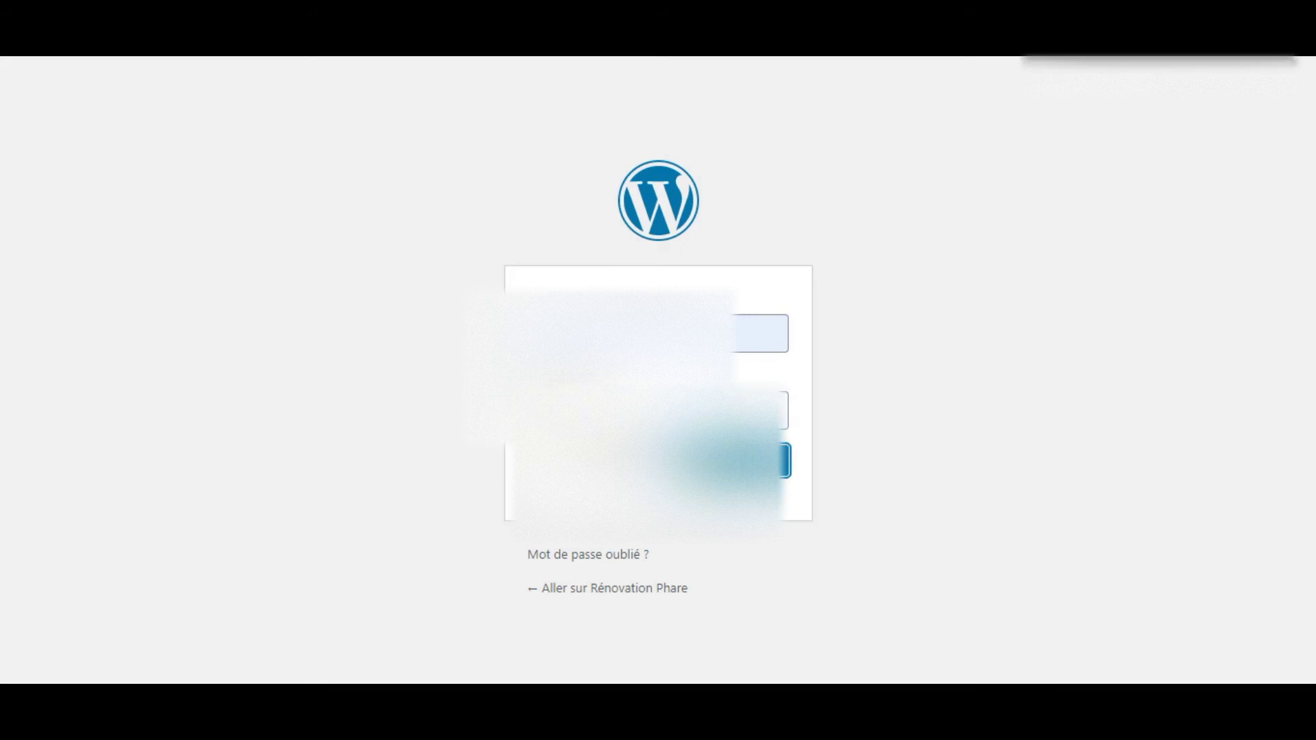
key("Return")
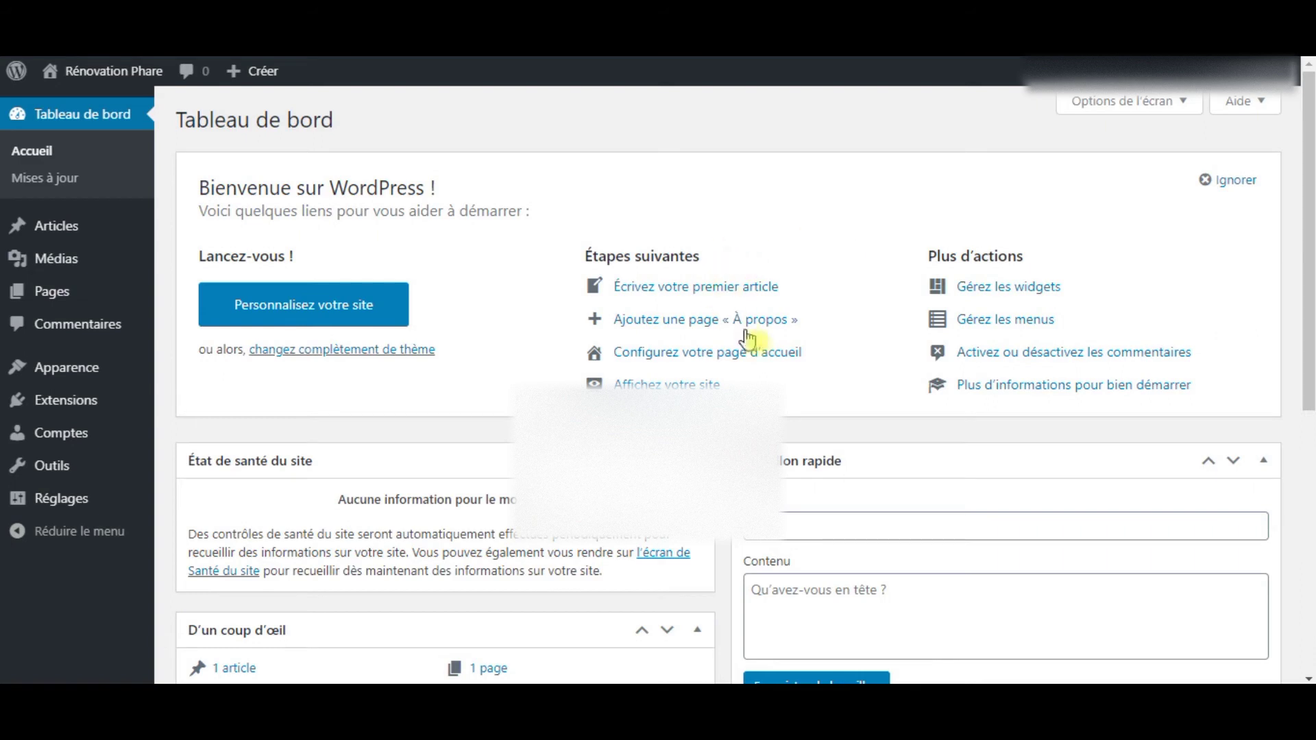
Step: Look over the dashboard and the options under Articles, Médias, Pages, Commentaires, Apparence, Extensions, Comptes and Outils
scroll(552, 336, "down", 1)
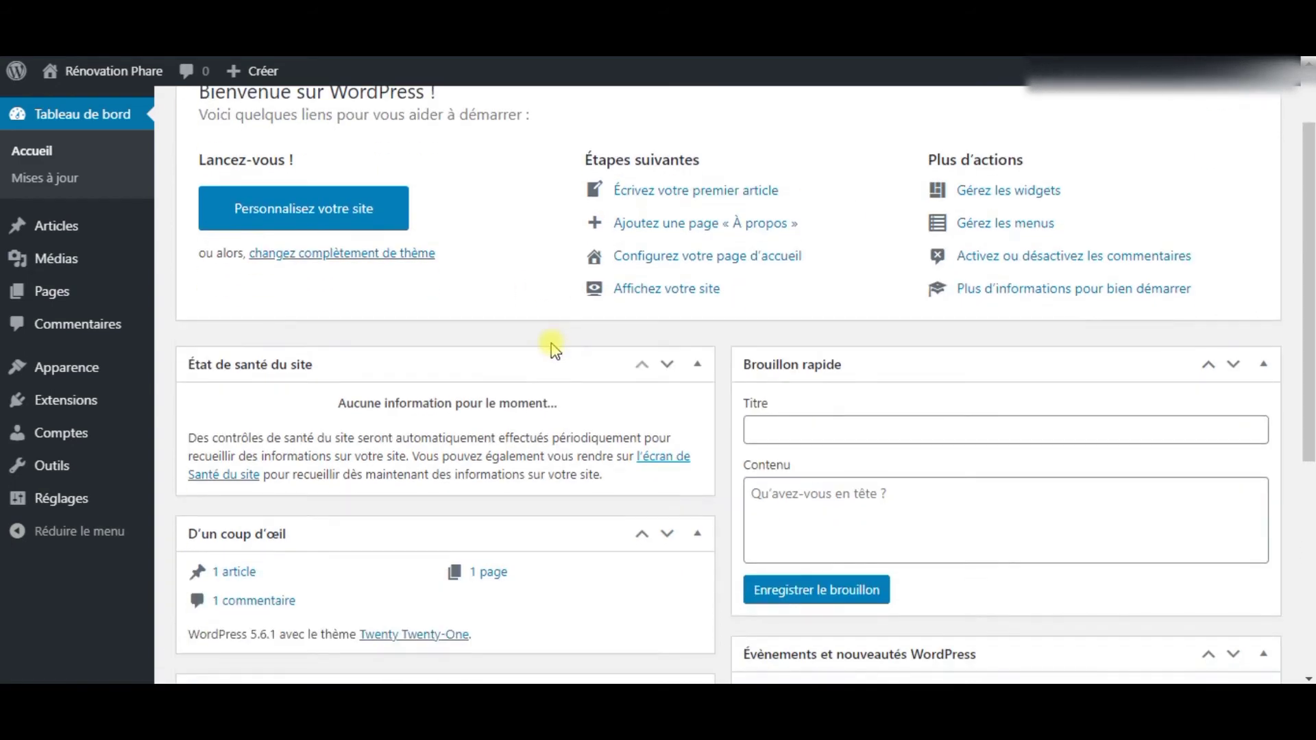
scroll(553, 351, "down", 1)
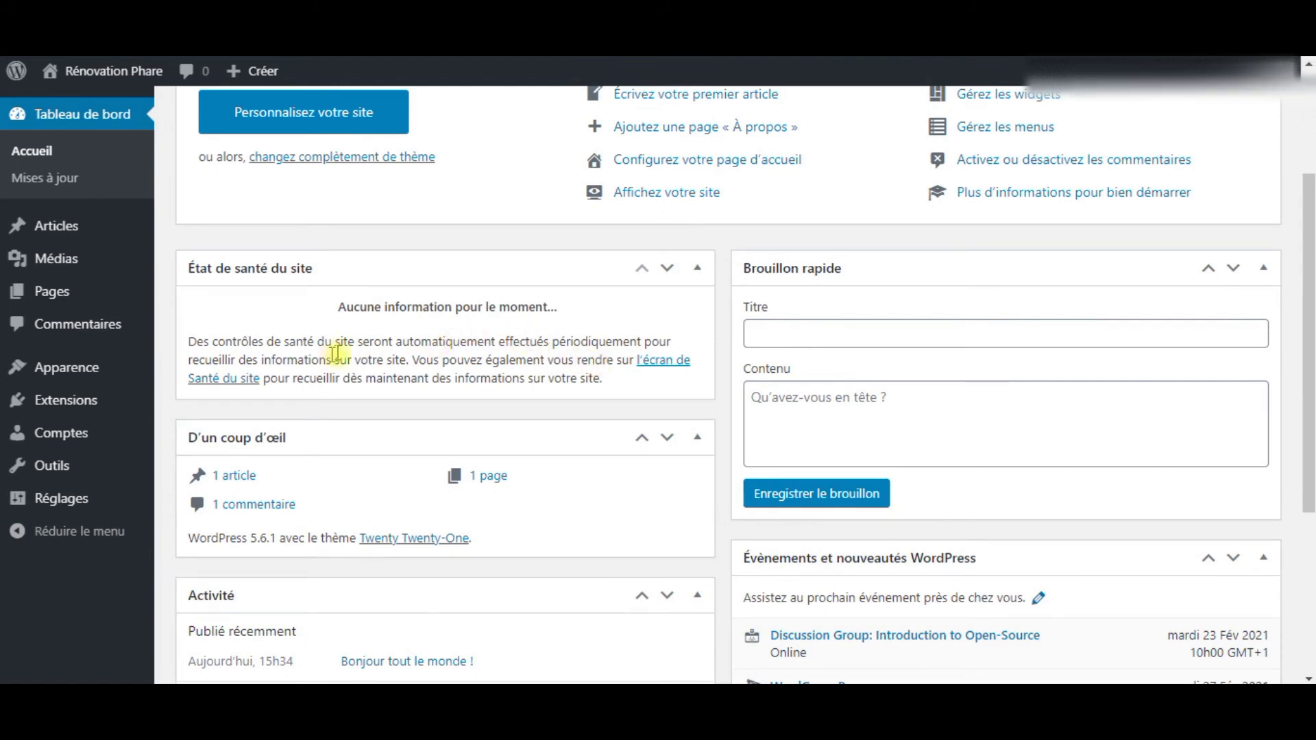
scroll(483, 334, "up", 2)
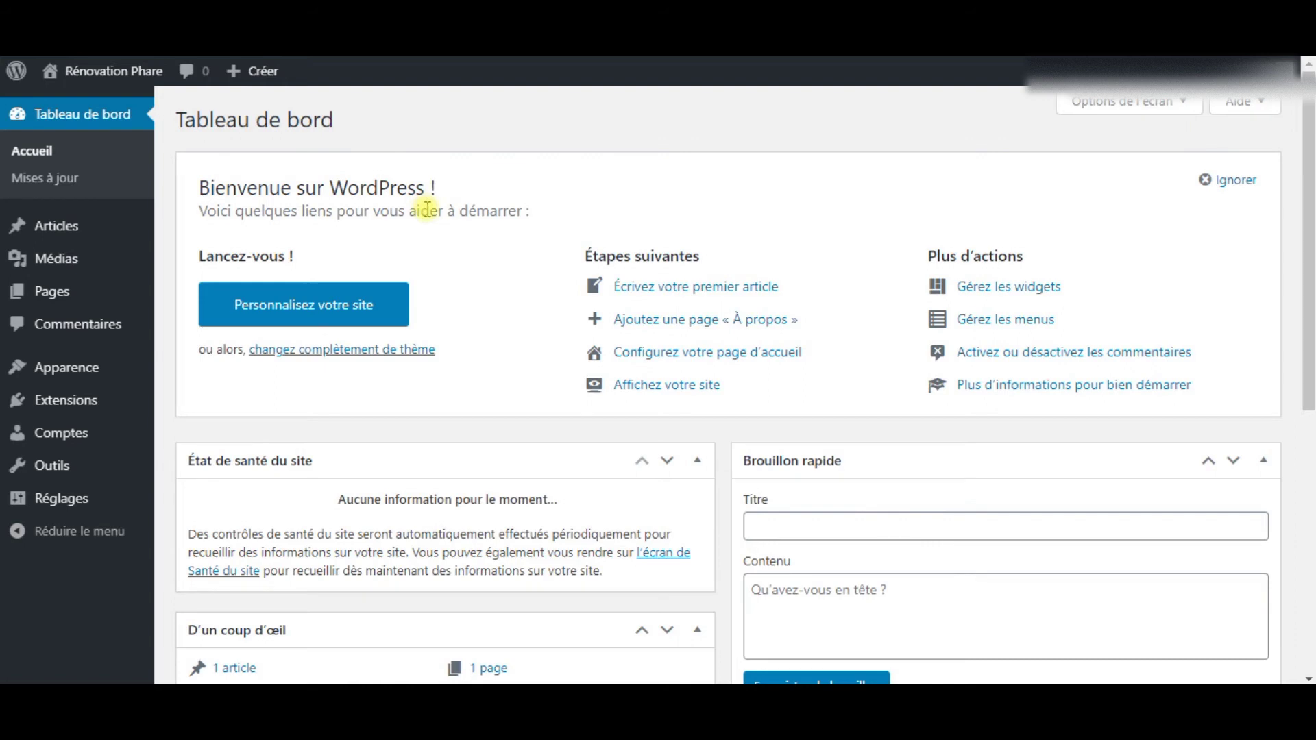
mouse_move(72, 227)
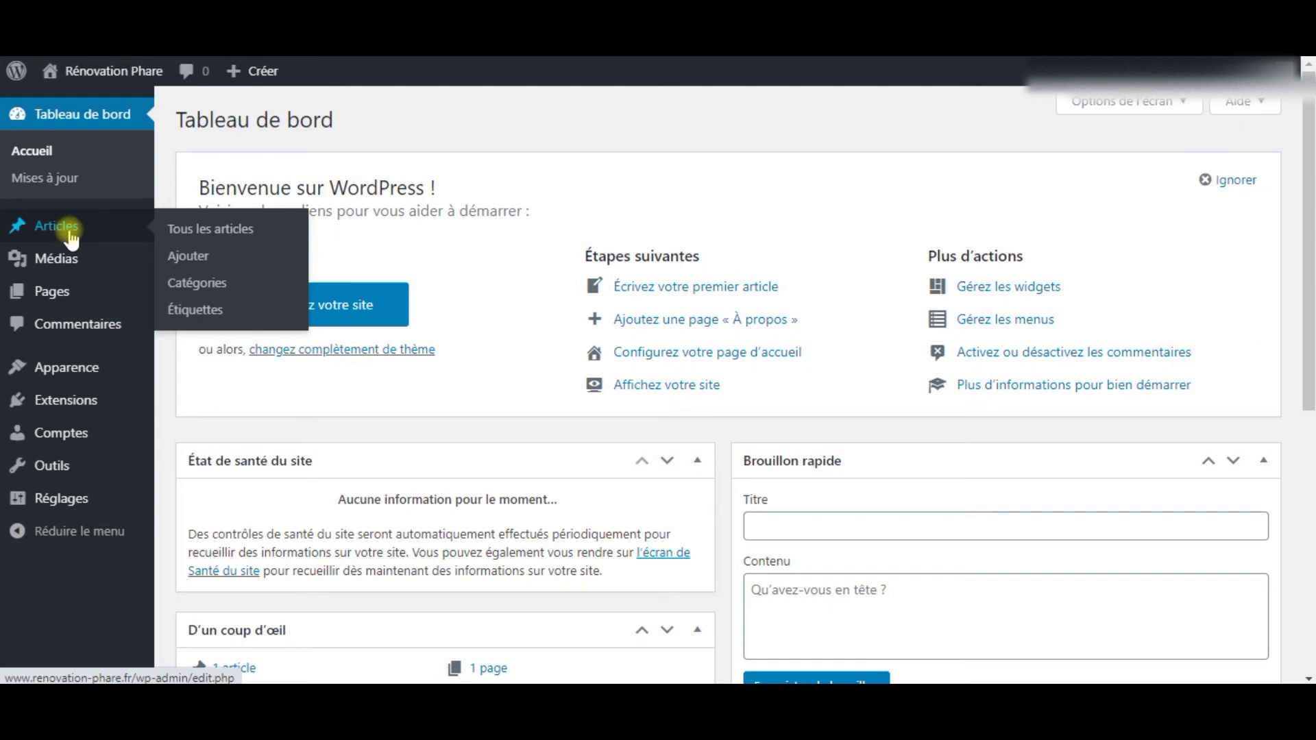
mouse_move(60, 268)
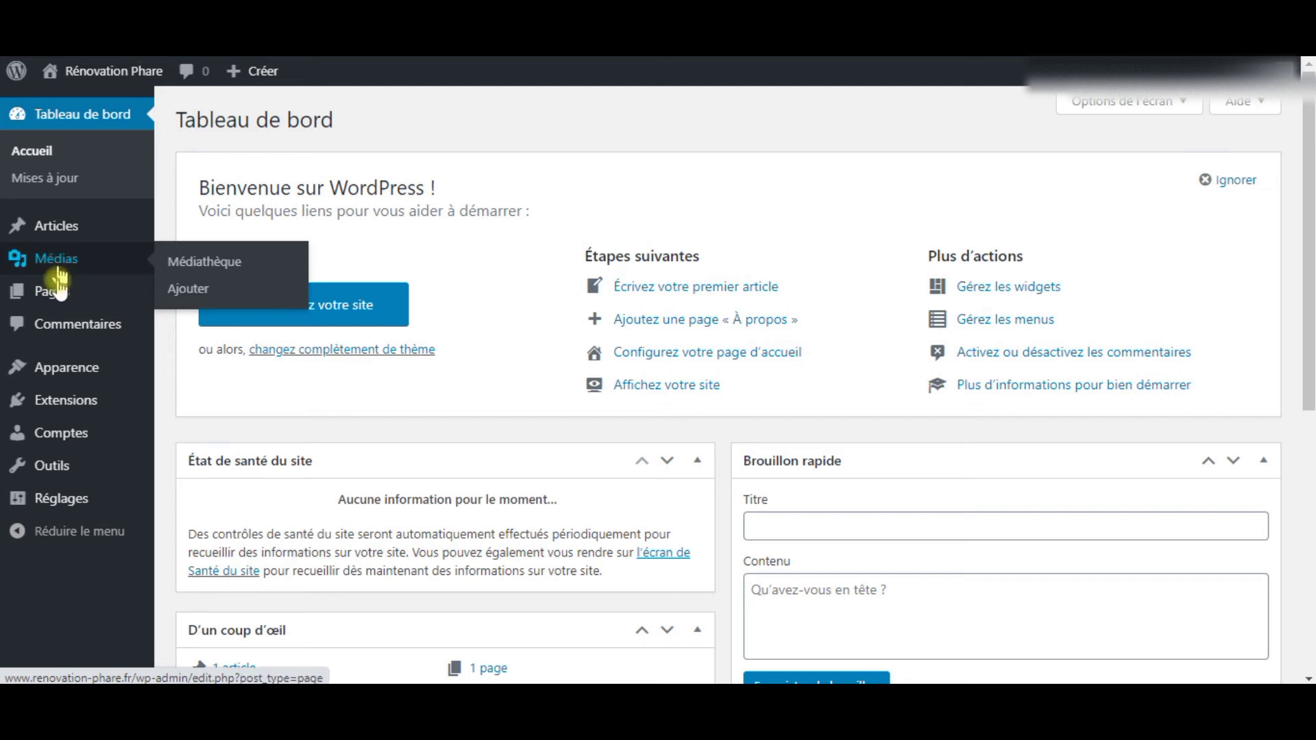
mouse_move(54, 302)
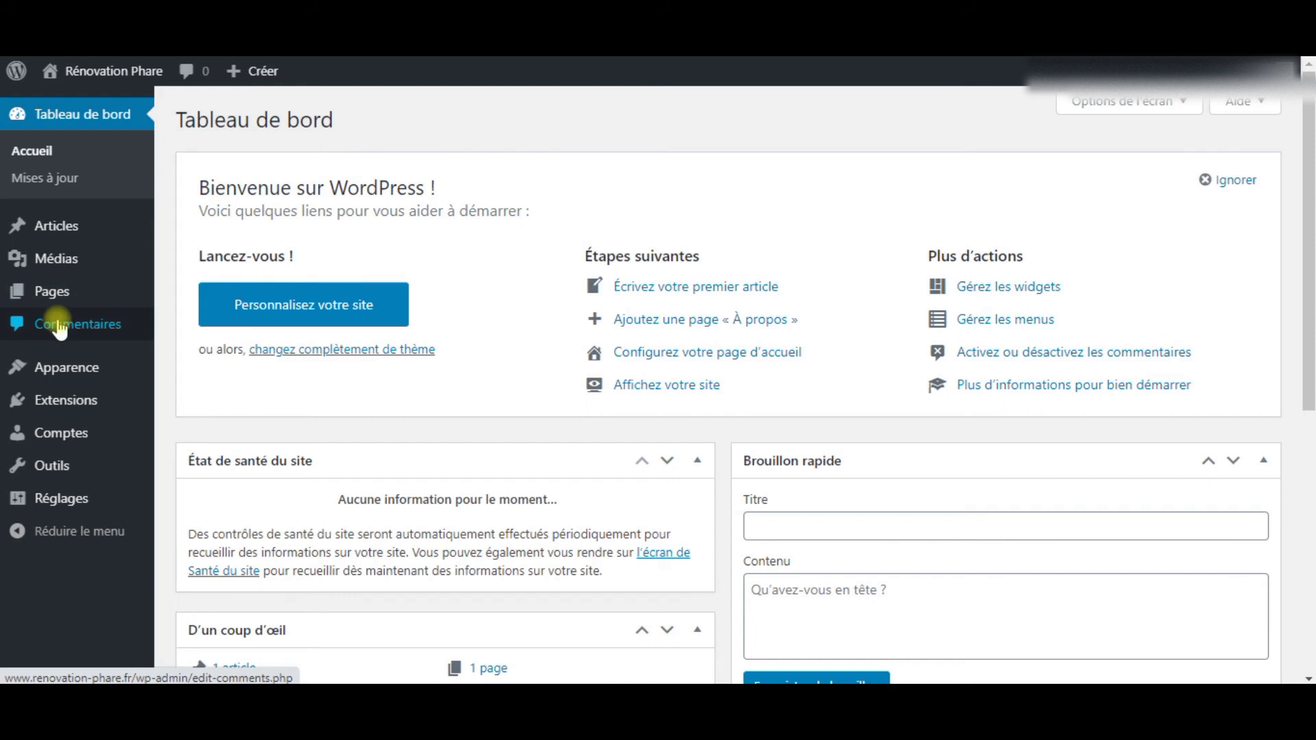
mouse_move(66, 367)
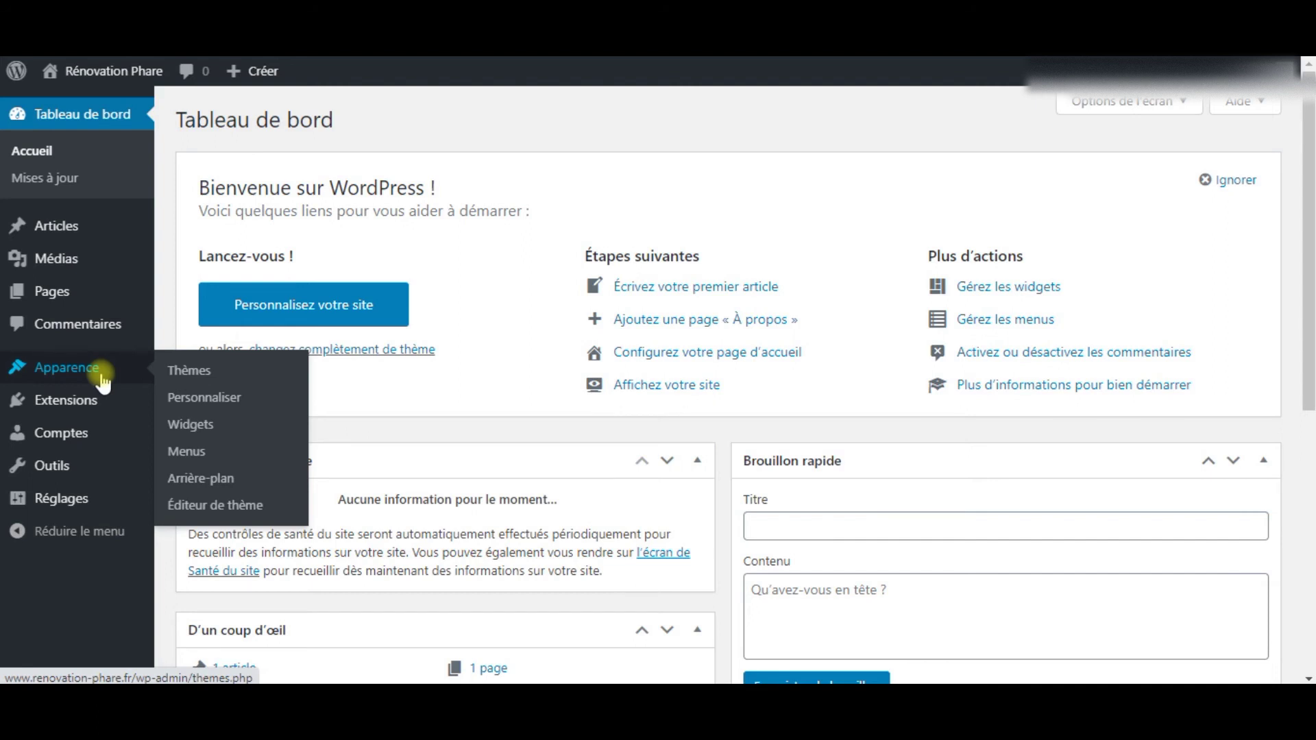
mouse_move(94, 411)
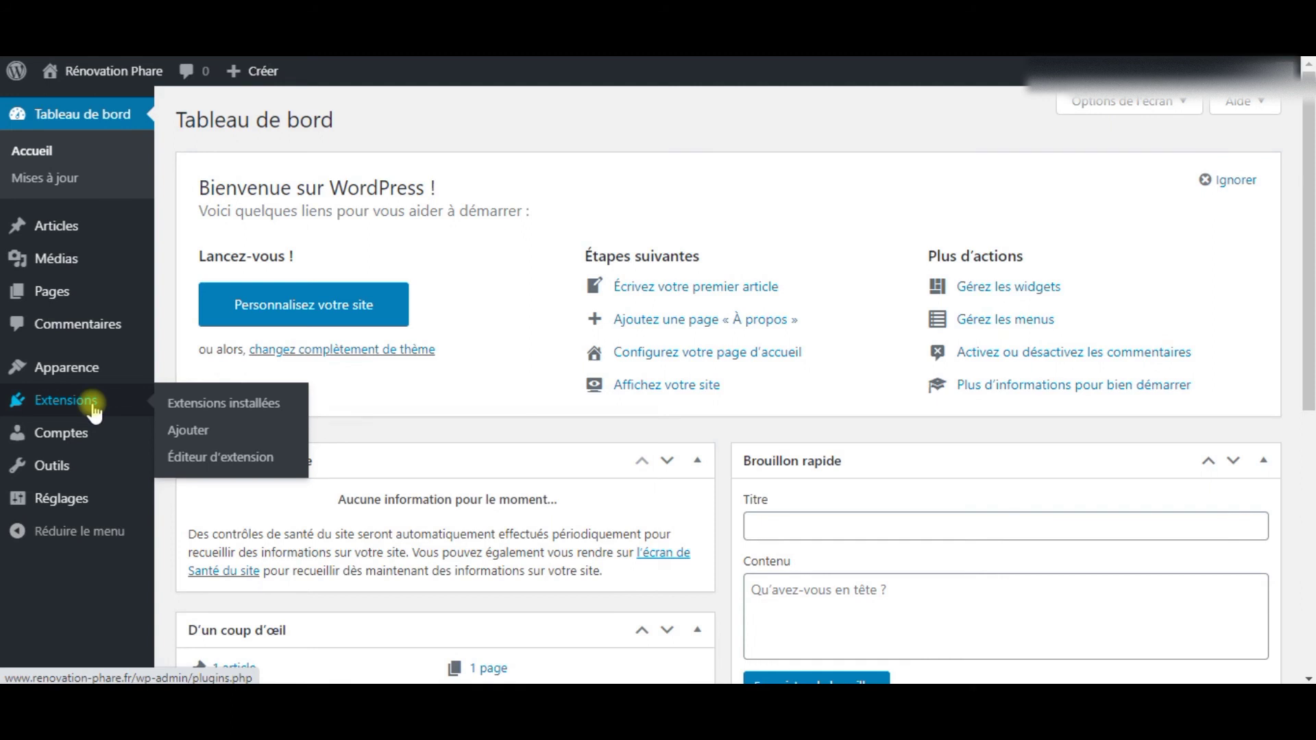
mouse_move(85, 440)
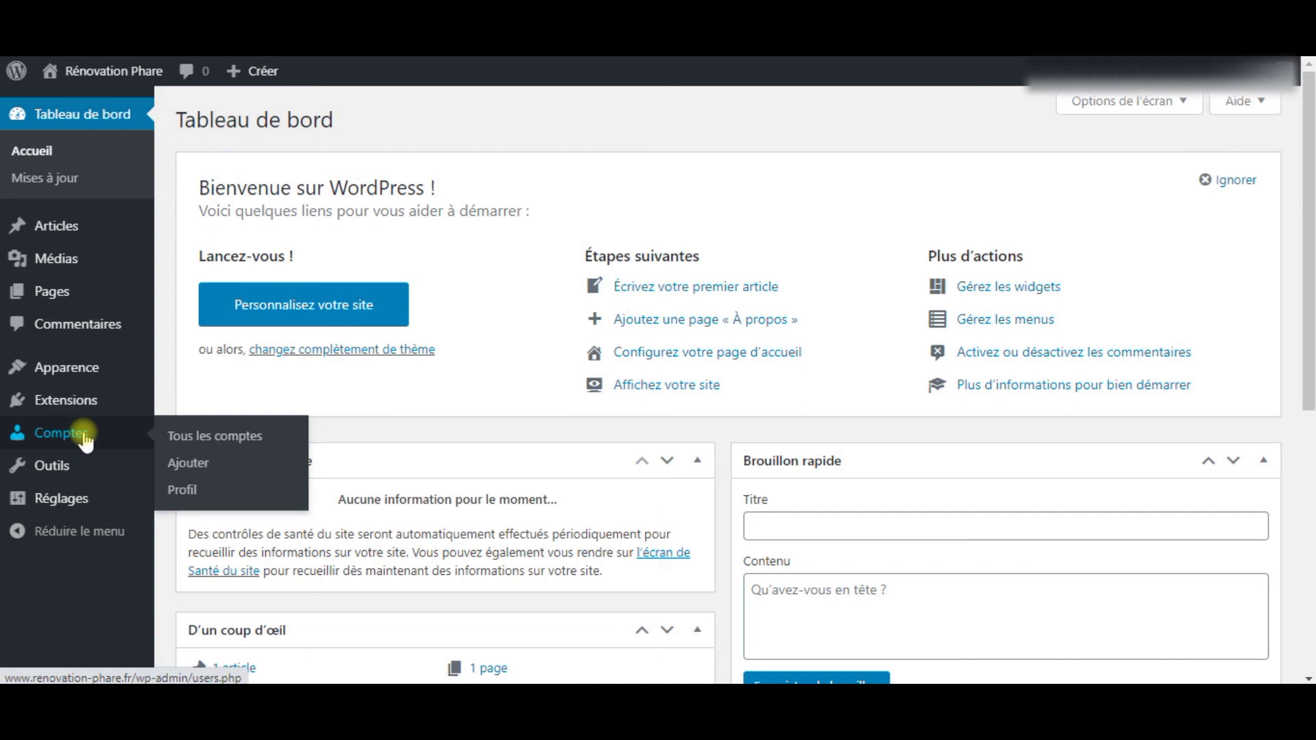
mouse_move(71, 473)
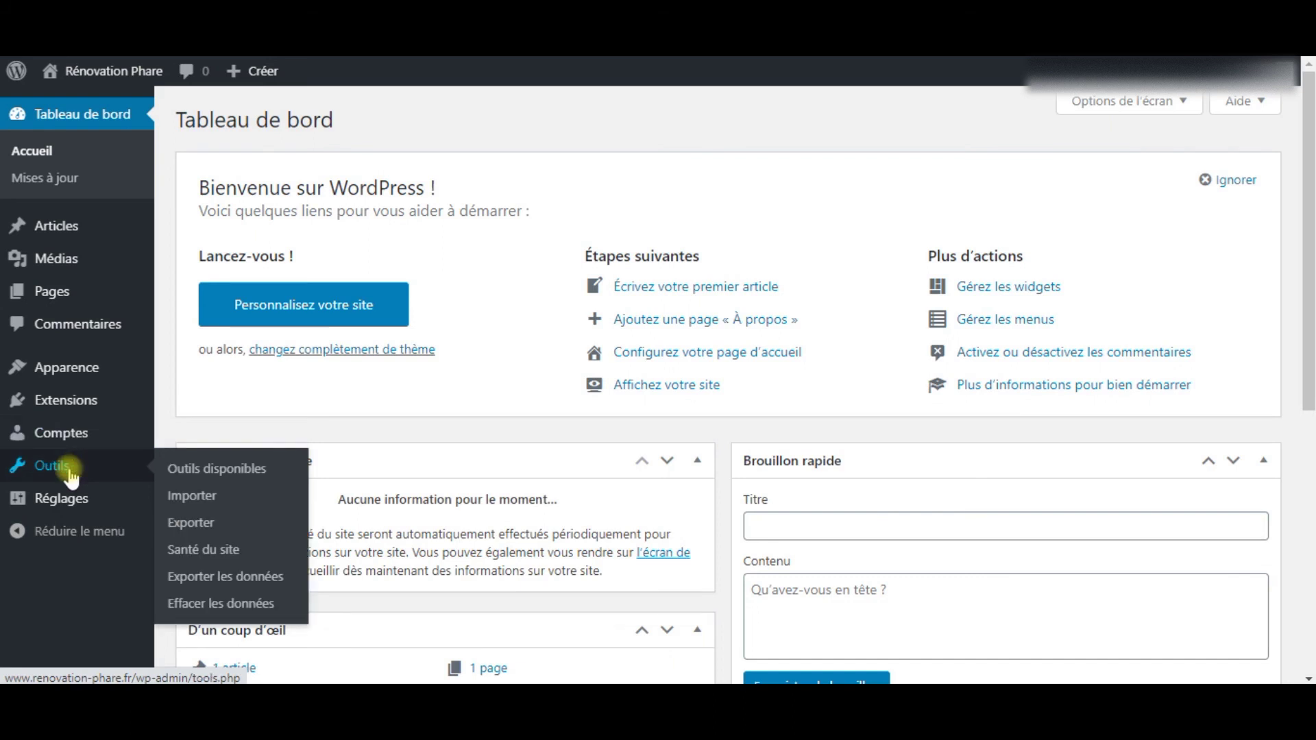